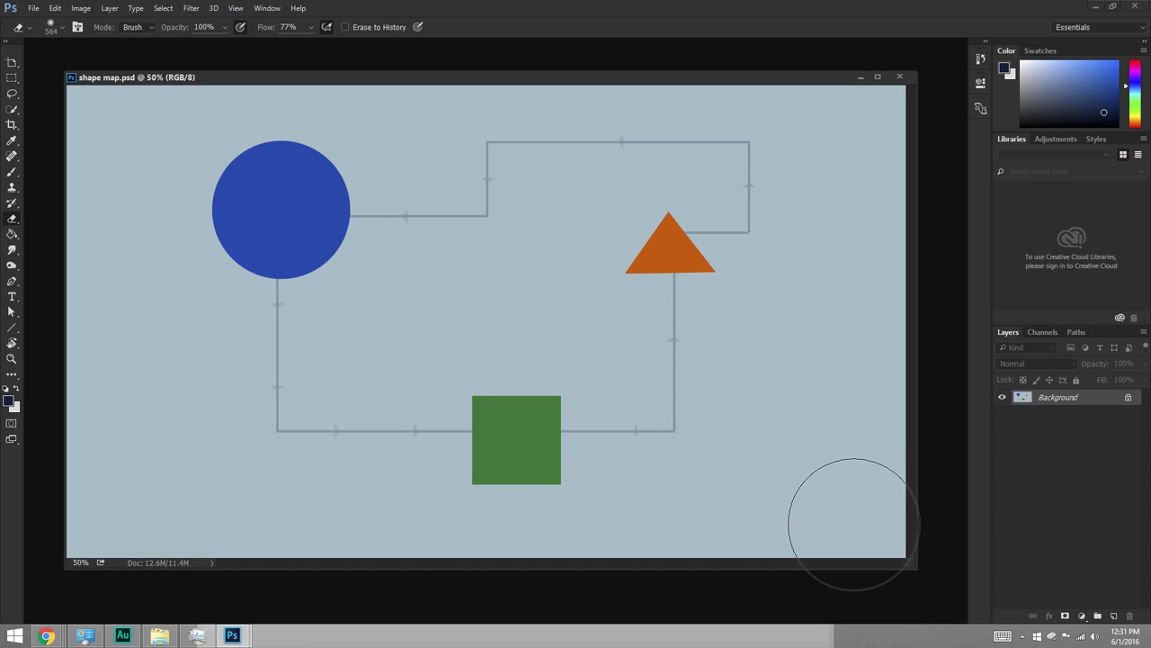
# Create and save a new custom workspace named 'matt' from the workspace switcher
pyautogui.click(1100, 29)
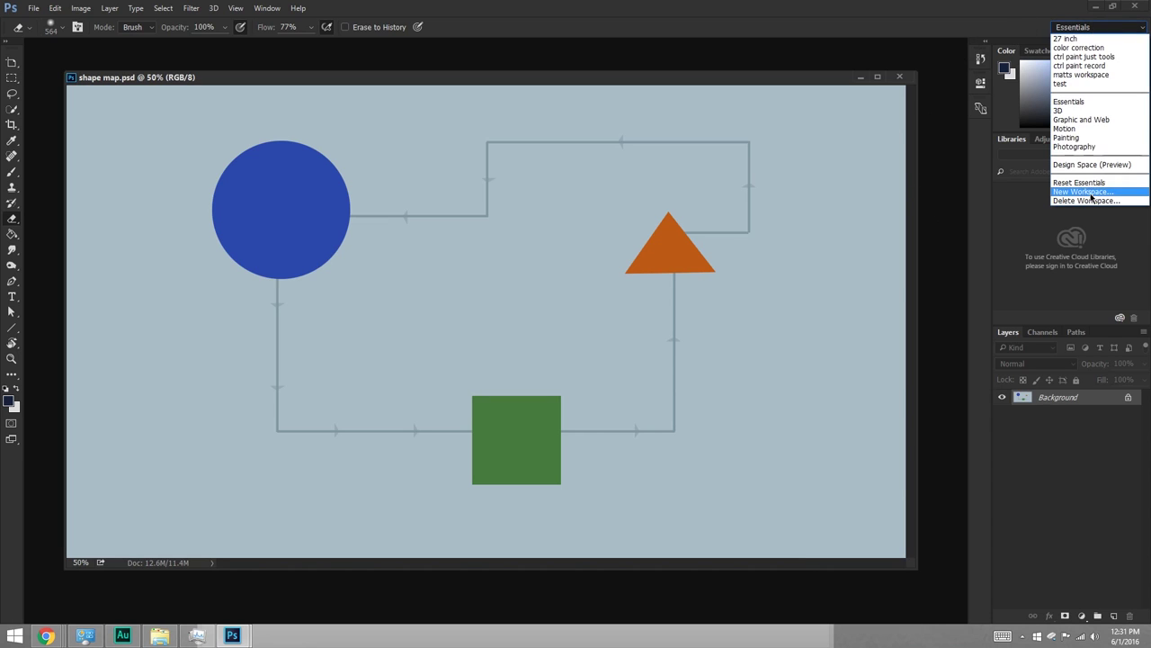
pyautogui.click(1088, 191)
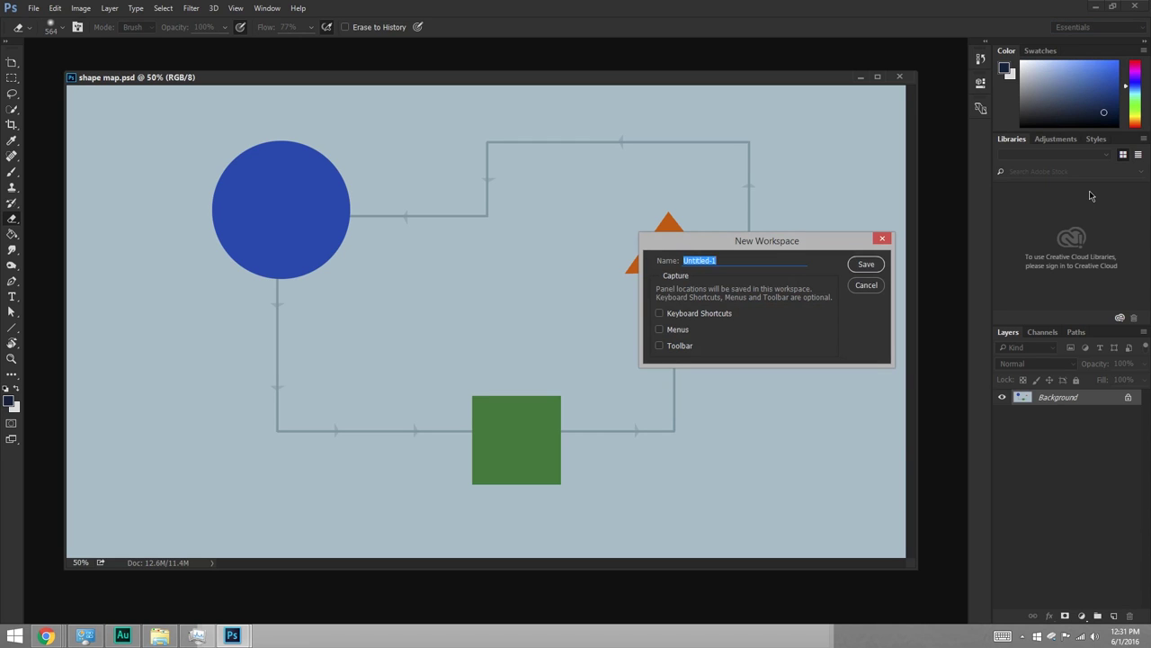
pyautogui.write('matt')
pyautogui.click(867, 264)
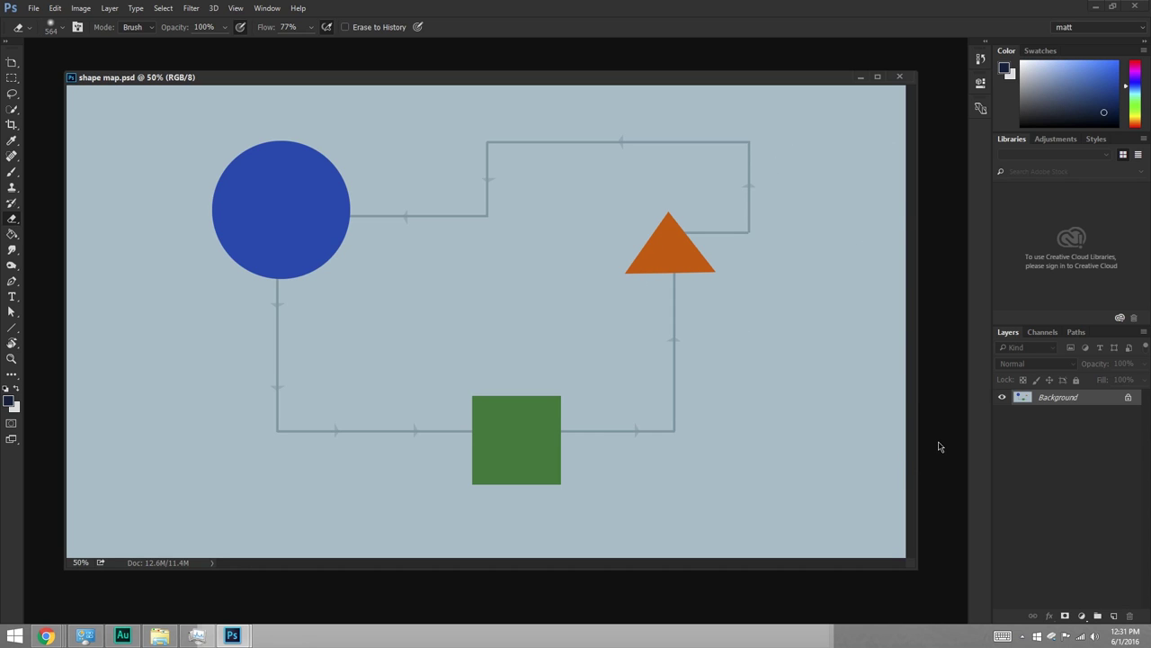
# Float the right panel dock, then close Libraries, Color, Styles and Layers panels
pyautogui.moveTo(1070, 40); pyautogui.dragTo(732, 52)
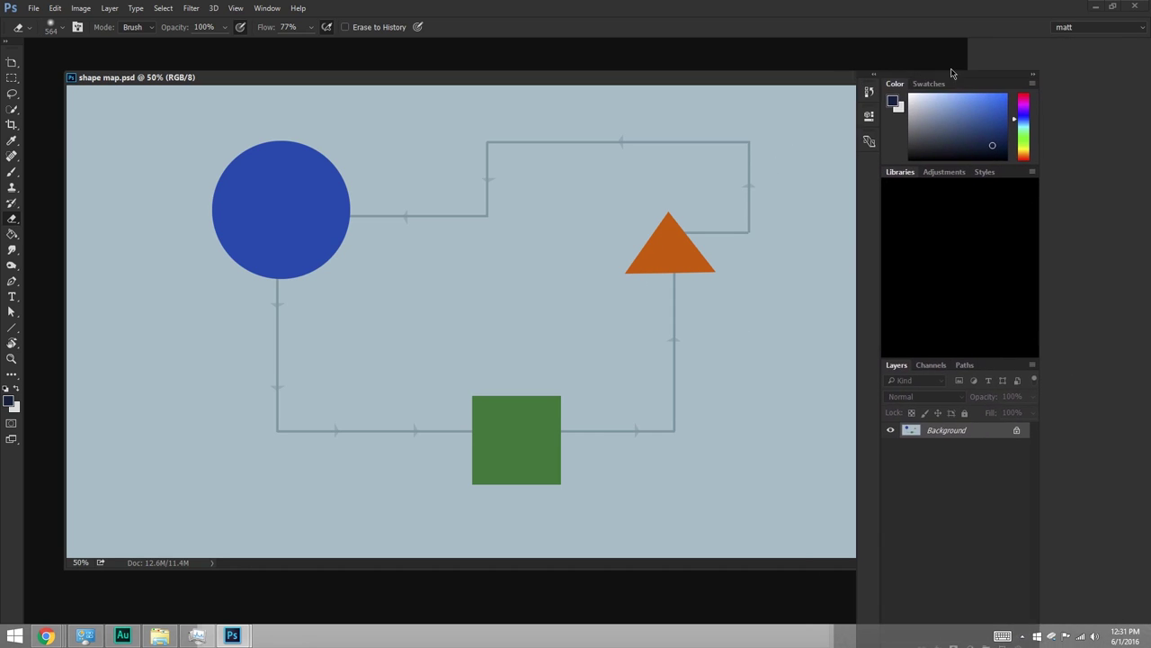
pyautogui.moveTo(670, 147); pyautogui.dragTo(476, 174)
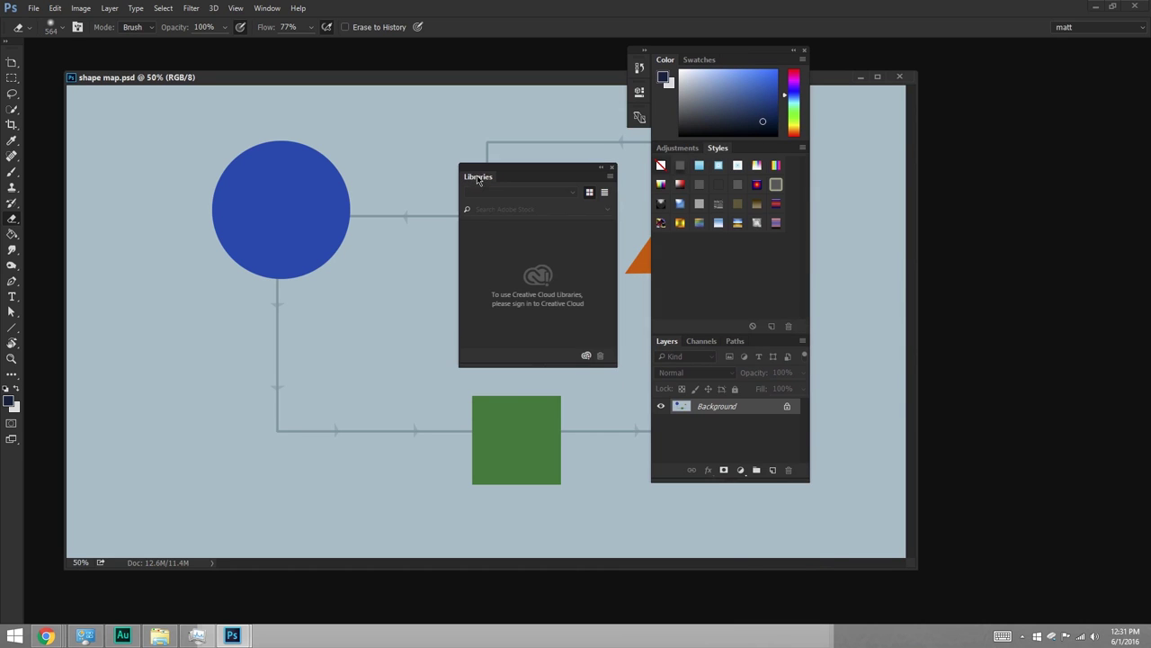
pyautogui.click(611, 169)
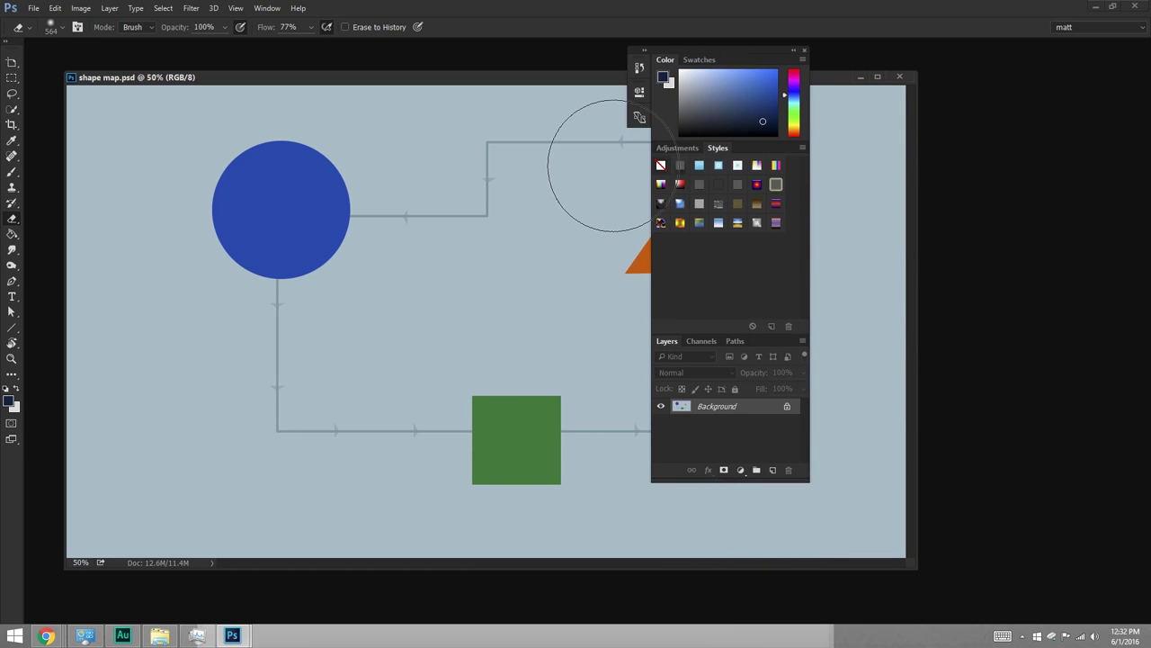
pyautogui.click(806, 51)
# Close the Tools panel and move the document window toward the centre
pyautogui.moveTo(22, 50)
pyautogui.mouseDown()
pyautogui.moveTo(174, 65)
pyautogui.moveTo(1033, 91)
pyautogui.mouseUp()
pyautogui.click(1022, 90)
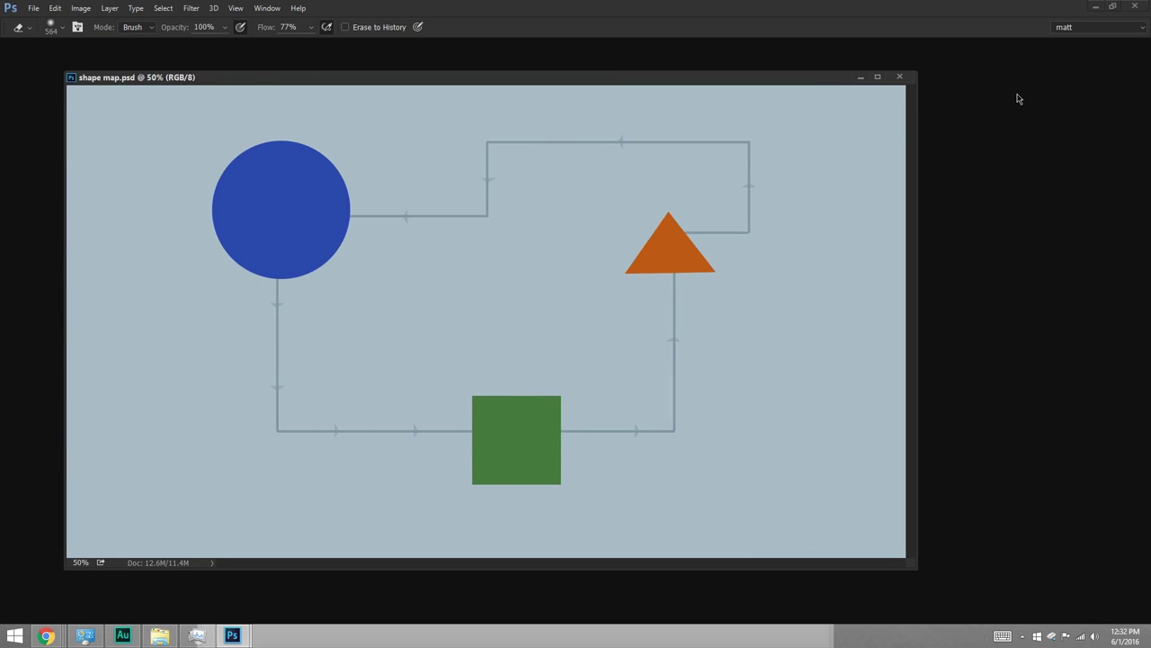
pyautogui.moveTo(769, 78); pyautogui.dragTo(870, 83)
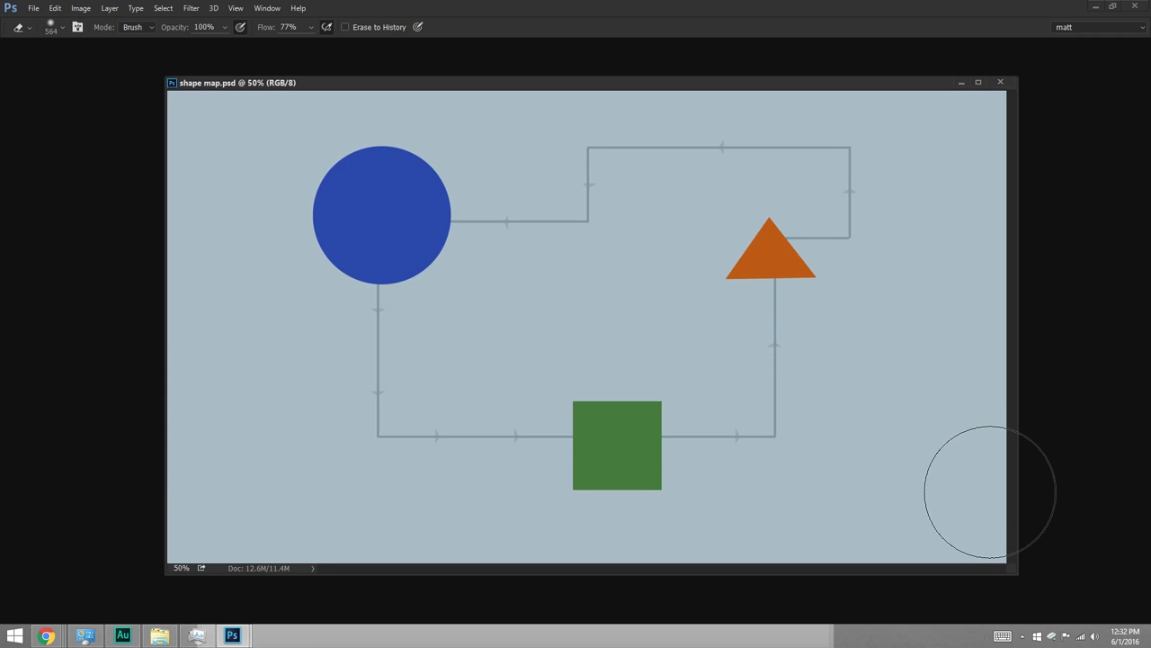
# Choose the lightest Color Theme swatch in Interface preferences and confirm
pyautogui.click(55, 9)
pyautogui.moveTo(126, 463)
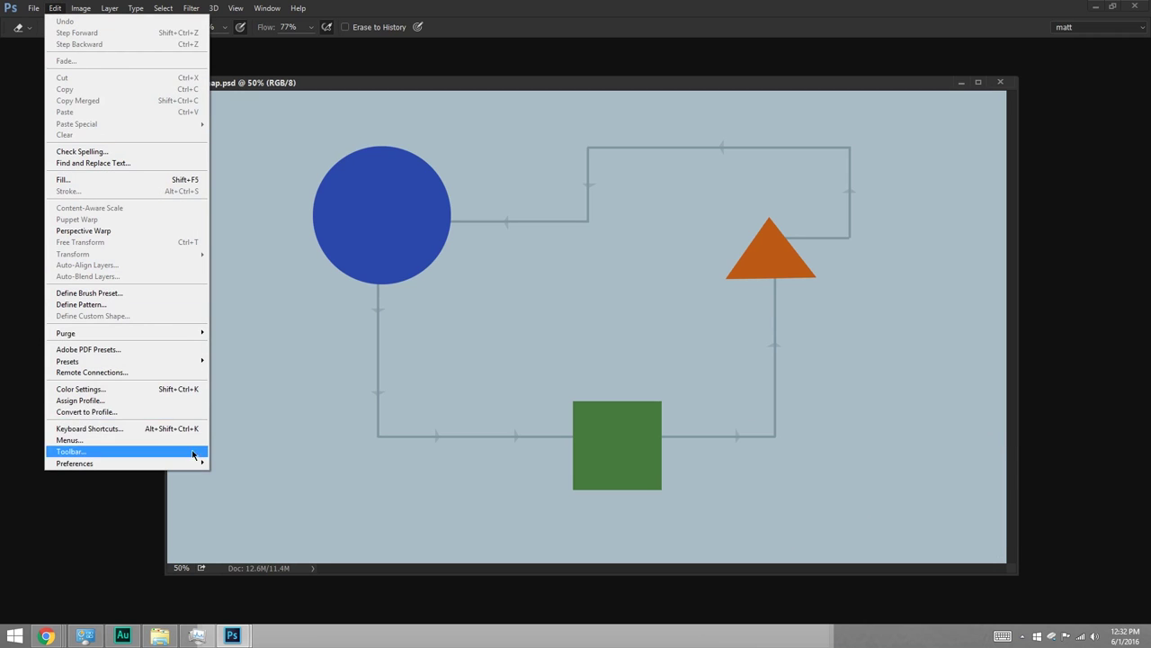
pyautogui.click(292, 275)
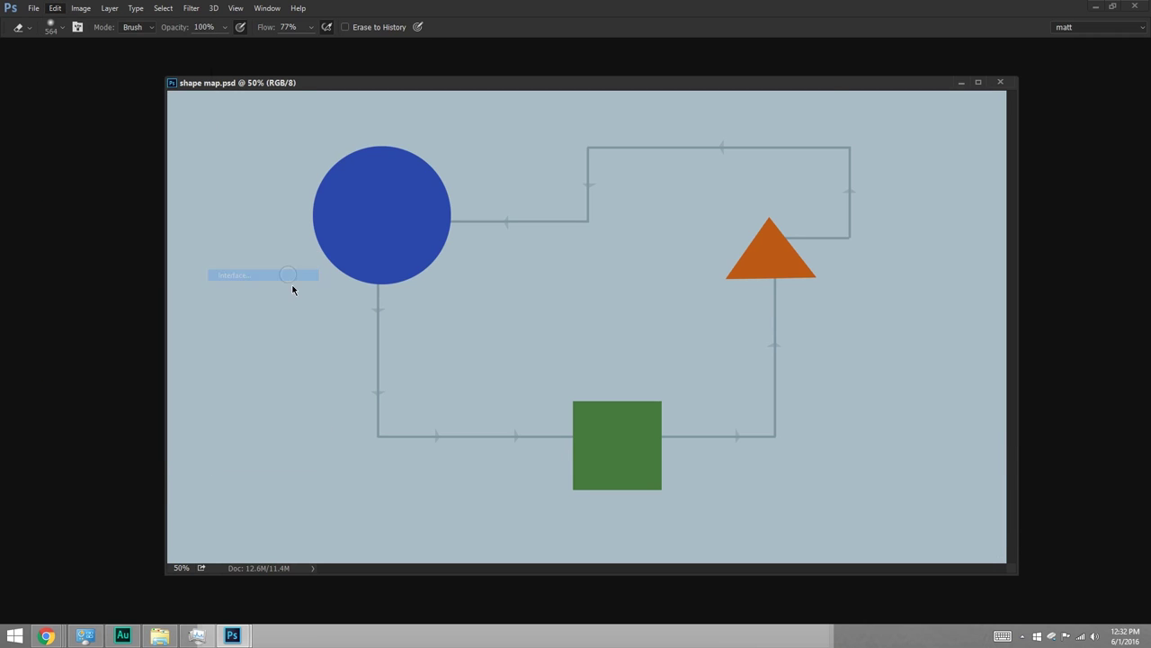
pyautogui.click(545, 135)
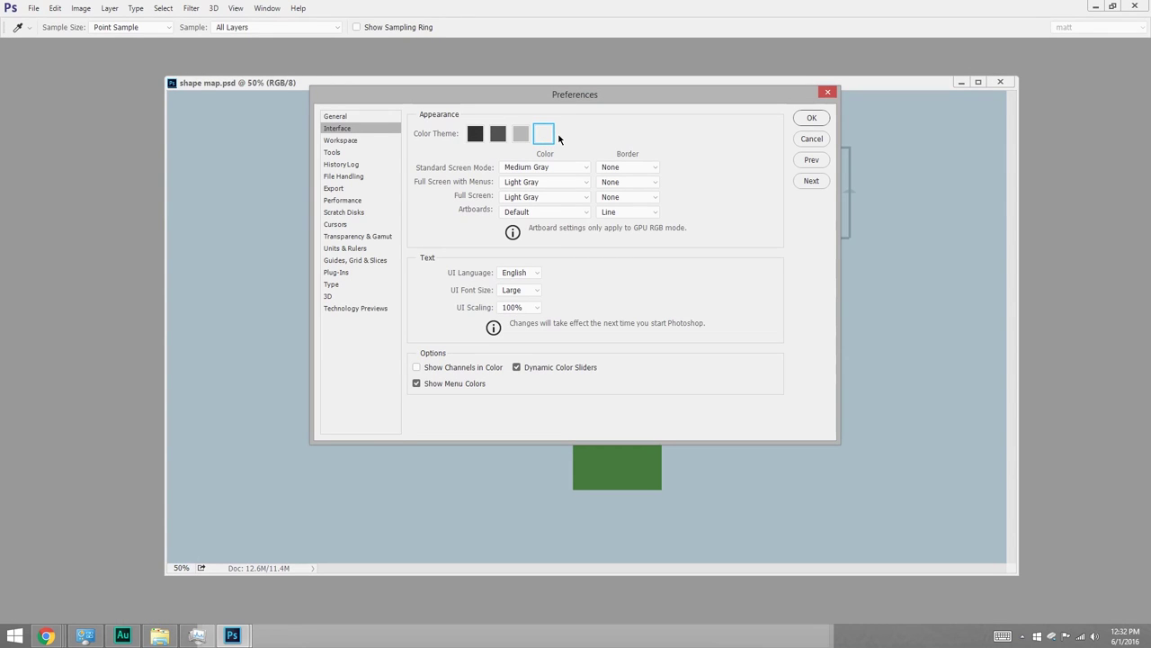
pyautogui.click(811, 118)
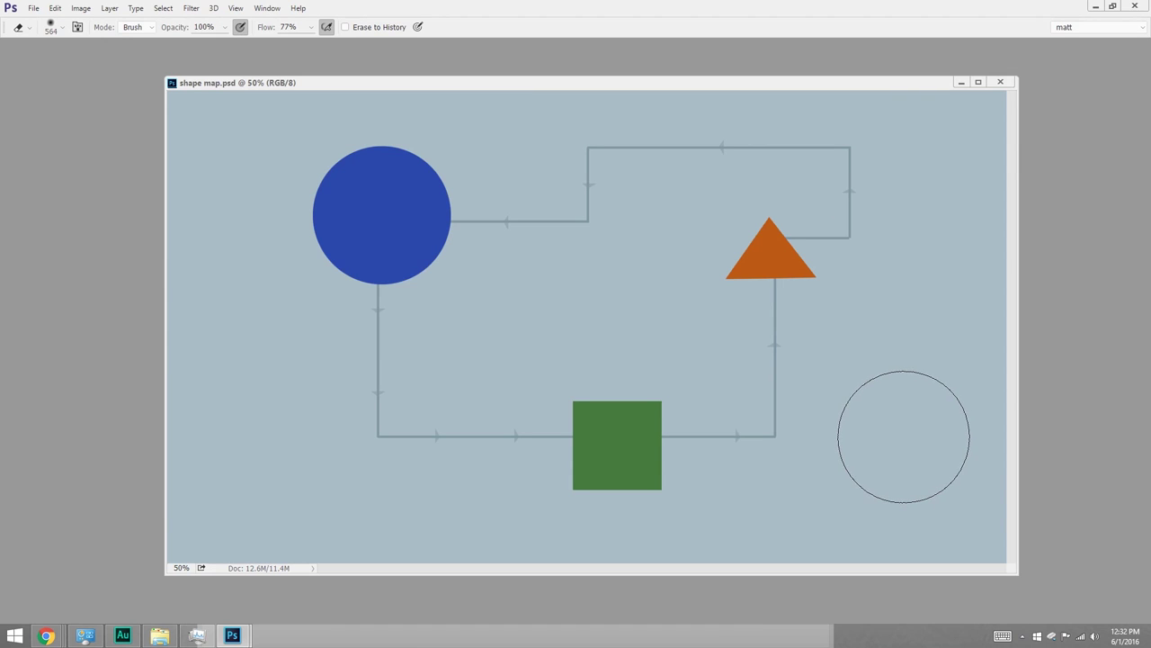
pyautogui.click(268, 11)
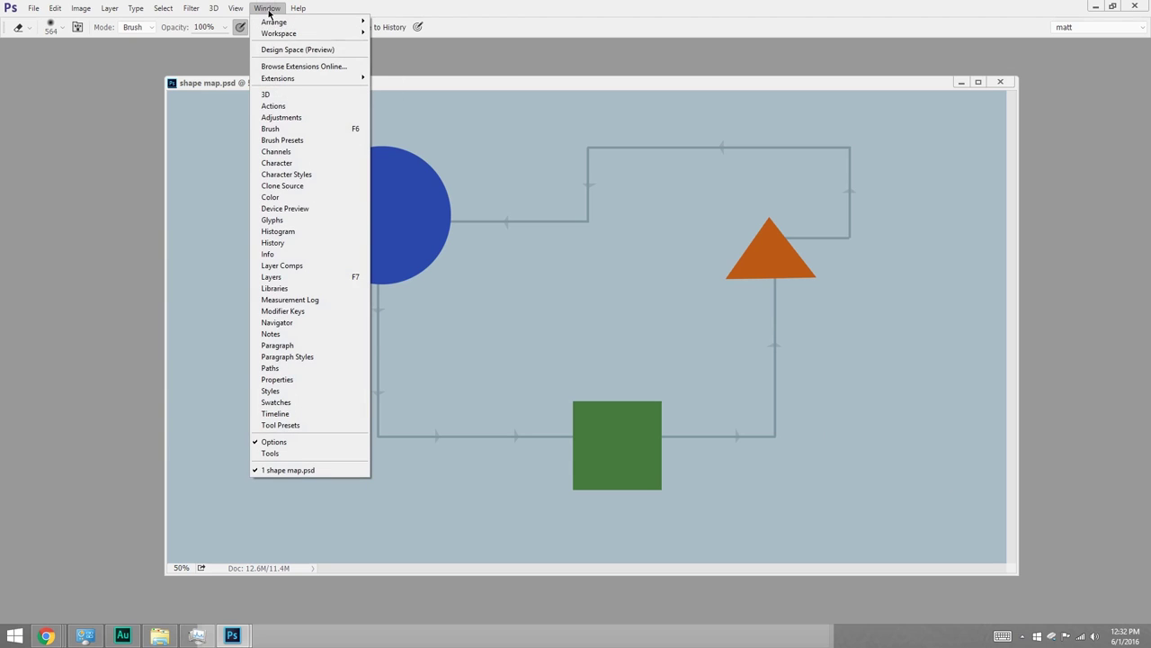
# Restore a floating Tools panel at the right edge and test a marquee around the orange triangle
pyautogui.click(315, 454)
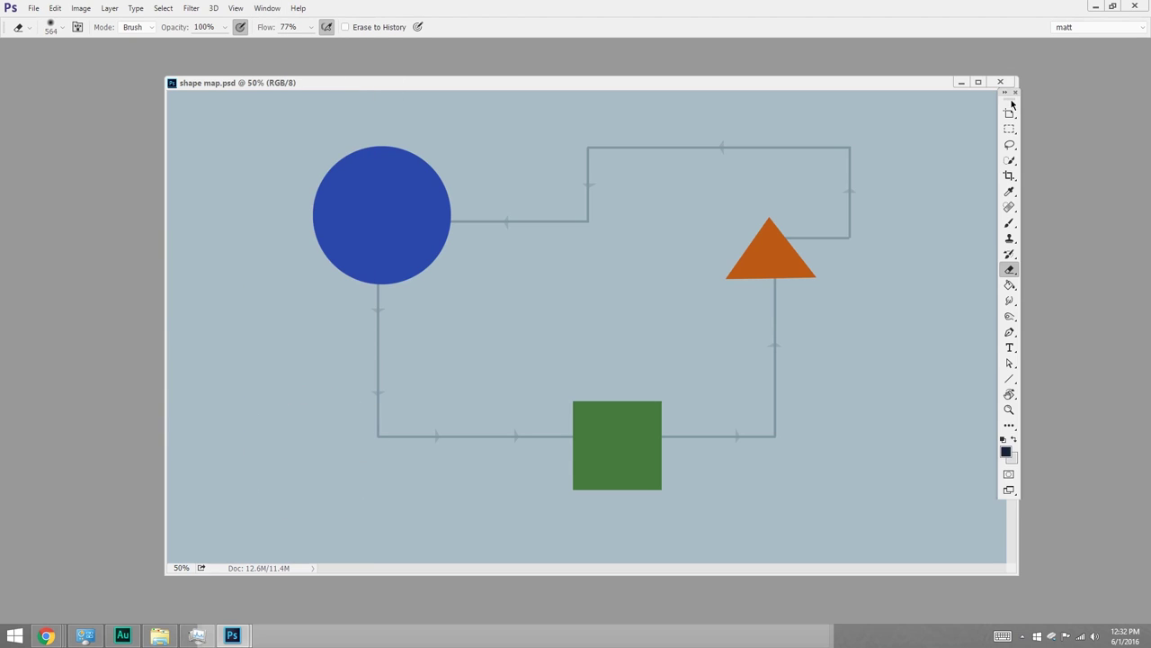
pyautogui.moveTo(1015, 90); pyautogui.dragTo(1080, 92)
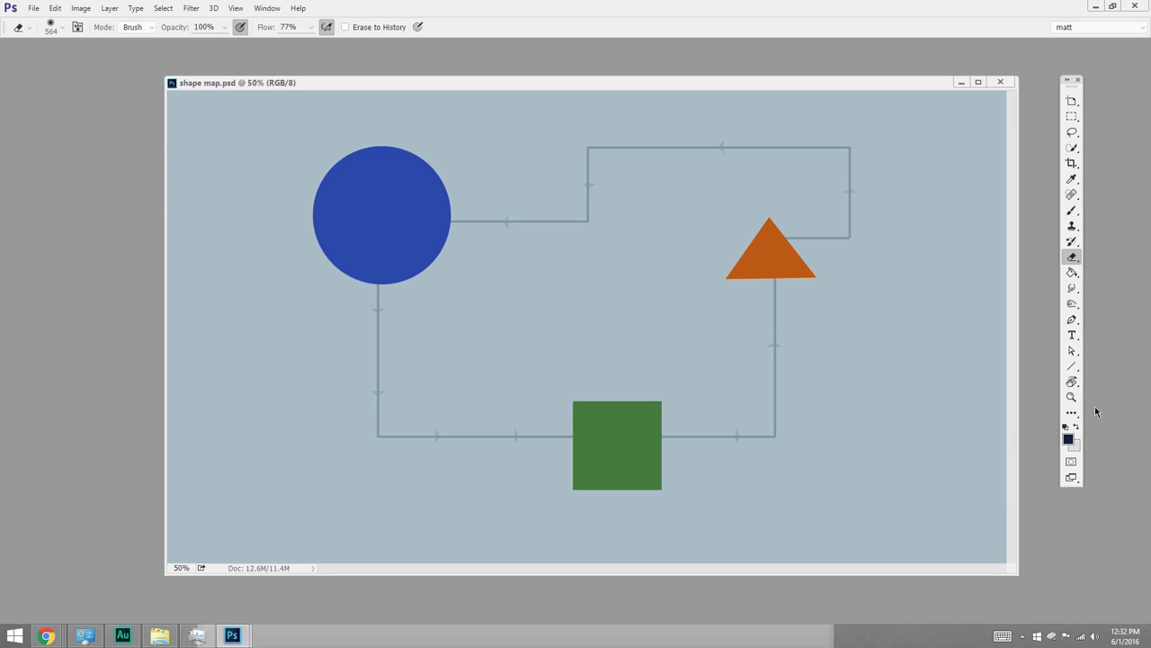
pyautogui.click(1071, 116)
pyautogui.moveTo(745, 183); pyautogui.dragTo(928, 302)
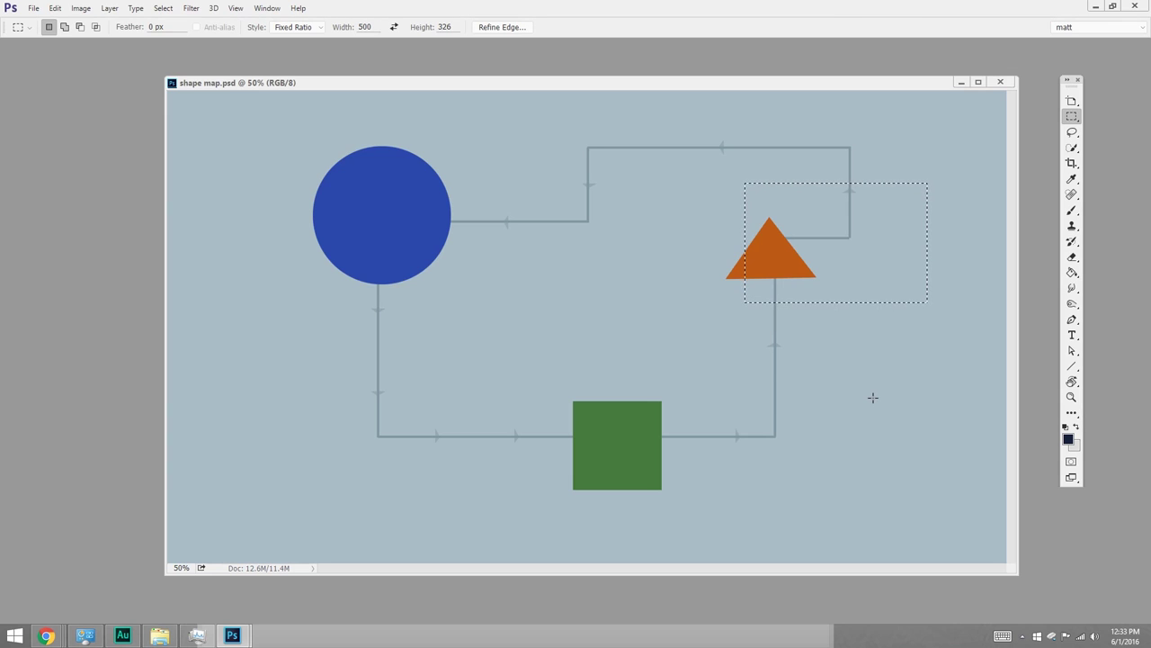
pyautogui.click(960, 230)
# Switch to Full Screen Mode with Menu Bar, nudge the Tools panel, and cycle modes with F
pyautogui.click(1073, 481)
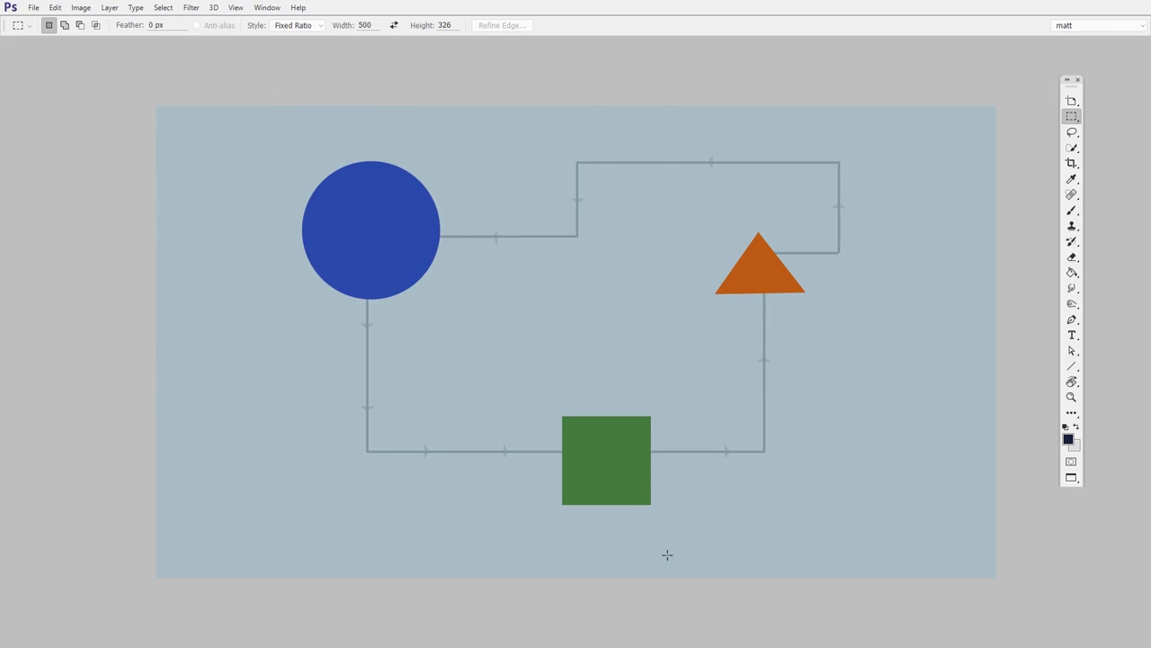
pyautogui.moveTo(1073, 88)
pyautogui.mouseDown()
pyautogui.moveTo(932, 57)
pyautogui.moveTo(1038, 106)
pyautogui.moveTo(1058, 103)
pyautogui.mouseUp()
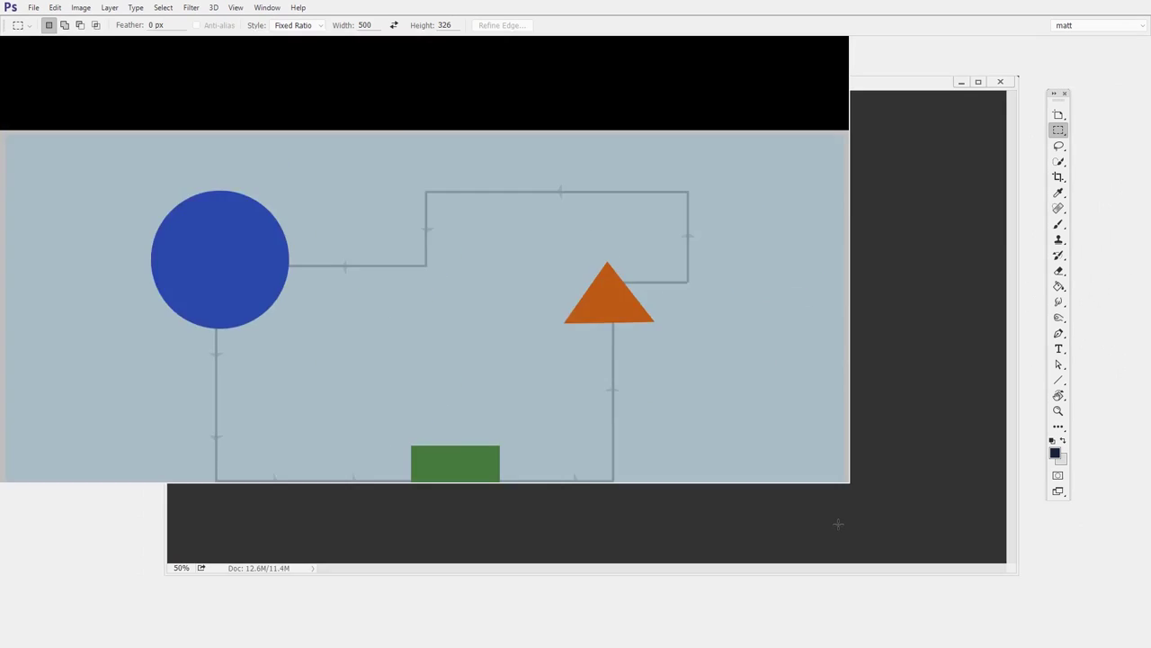
pyautogui.press('f')
pyautogui.press('f')
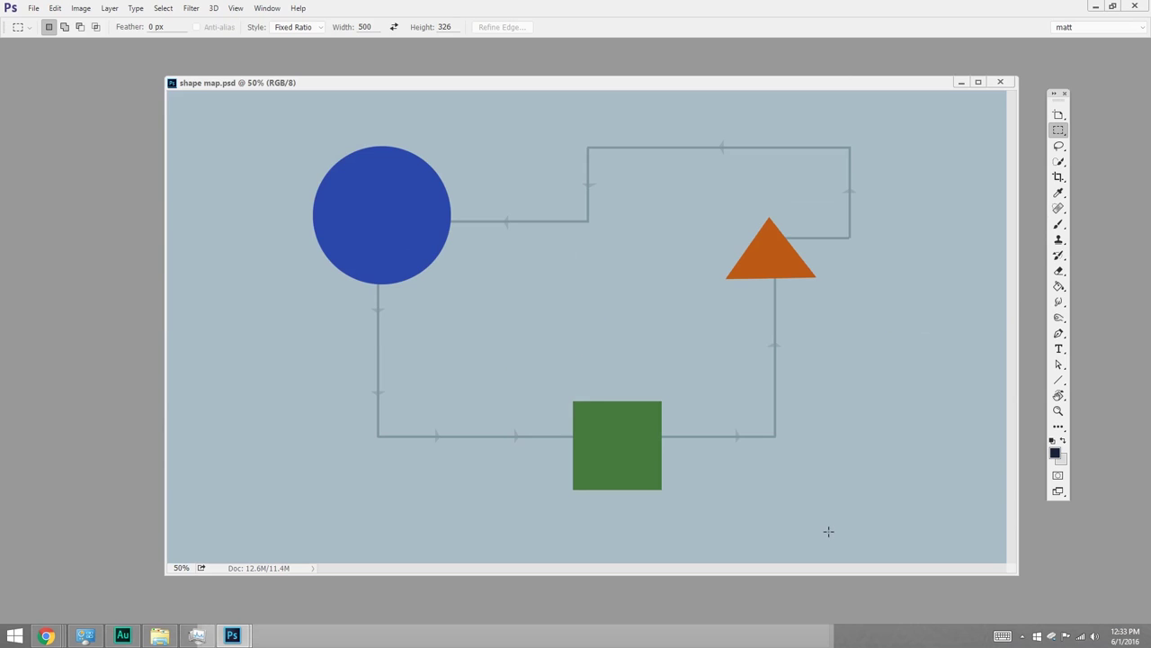
pyautogui.press('f')
pyautogui.press('f')
pyautogui.press('f')
pyautogui.press('f')
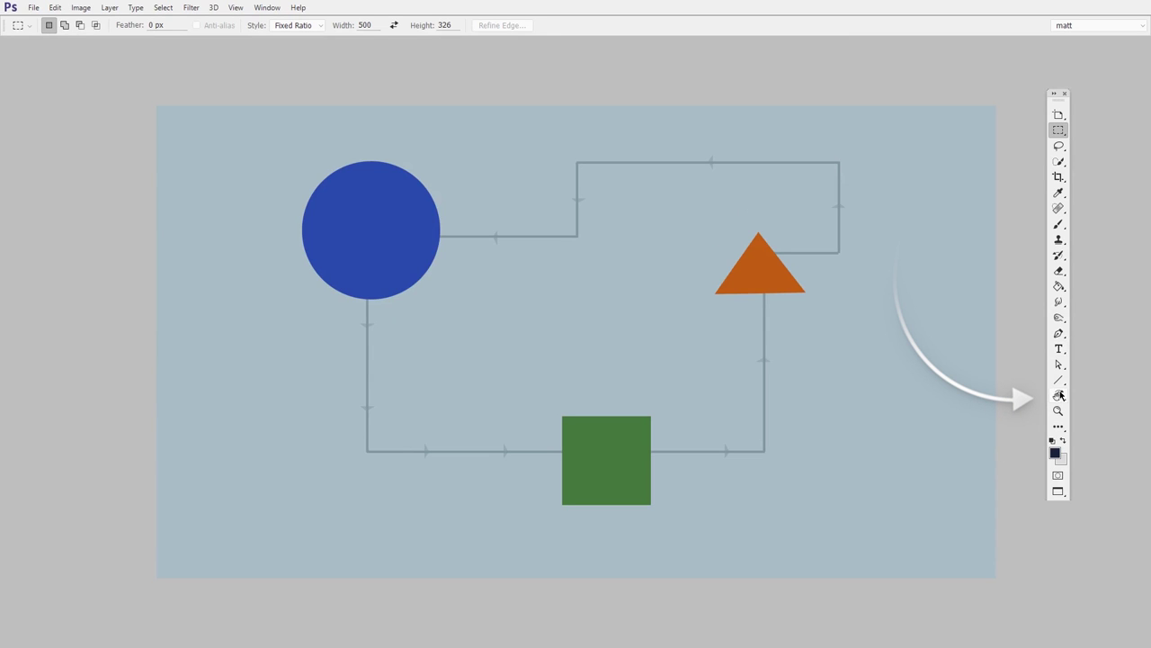
pyautogui.click(1057, 395)
# Pan the shape map with the Hand tool and Space-drag, drawing then clearing a marquee
pyautogui.click(1077, 397)
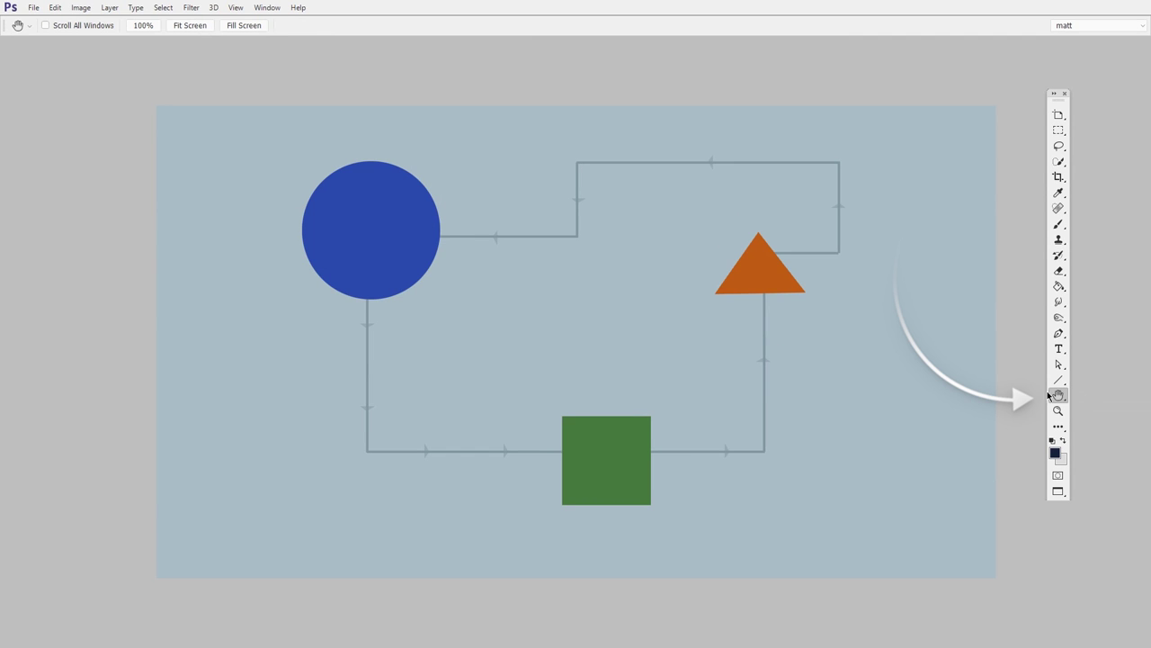
pyautogui.moveTo(686, 352)
pyautogui.mouseDown()
pyautogui.moveTo(414, 538)
pyautogui.moveTo(905, 452)
pyautogui.moveTo(869, 243)
pyautogui.moveTo(401, 233)
pyautogui.moveTo(279, 355)
pyautogui.moveTo(761, 201)
pyautogui.moveTo(905, 483)
pyautogui.moveTo(450, 419)
pyautogui.moveTo(710, 232)
pyautogui.moveTo(681, 399)
pyautogui.mouseUp()
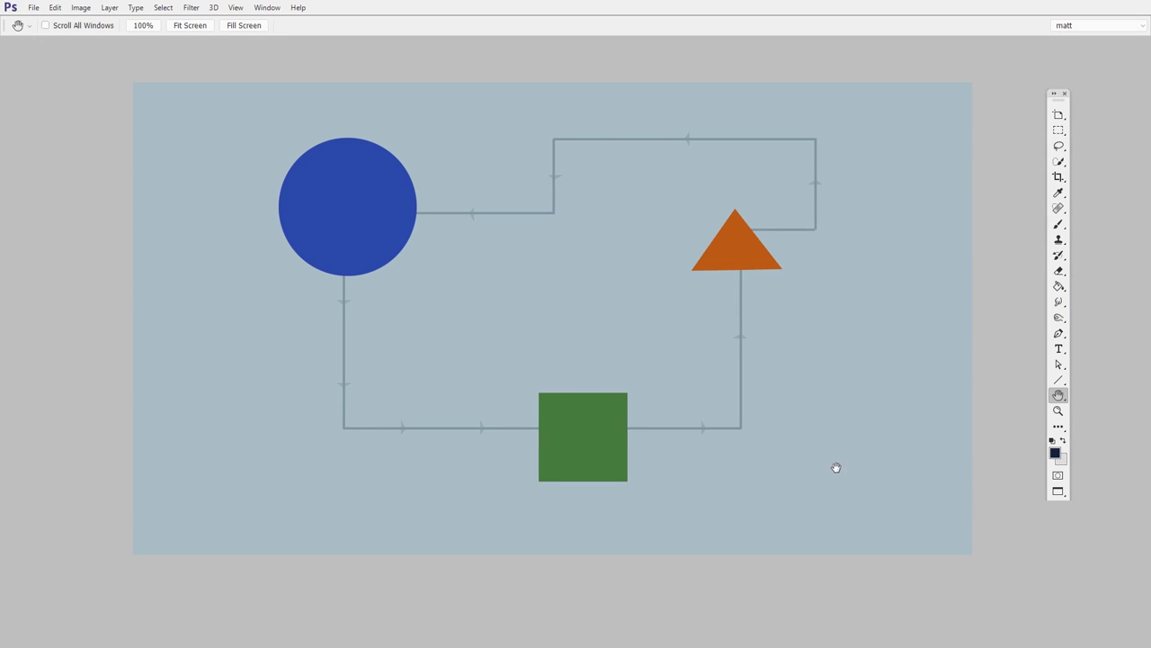
pyautogui.click(1059, 130)
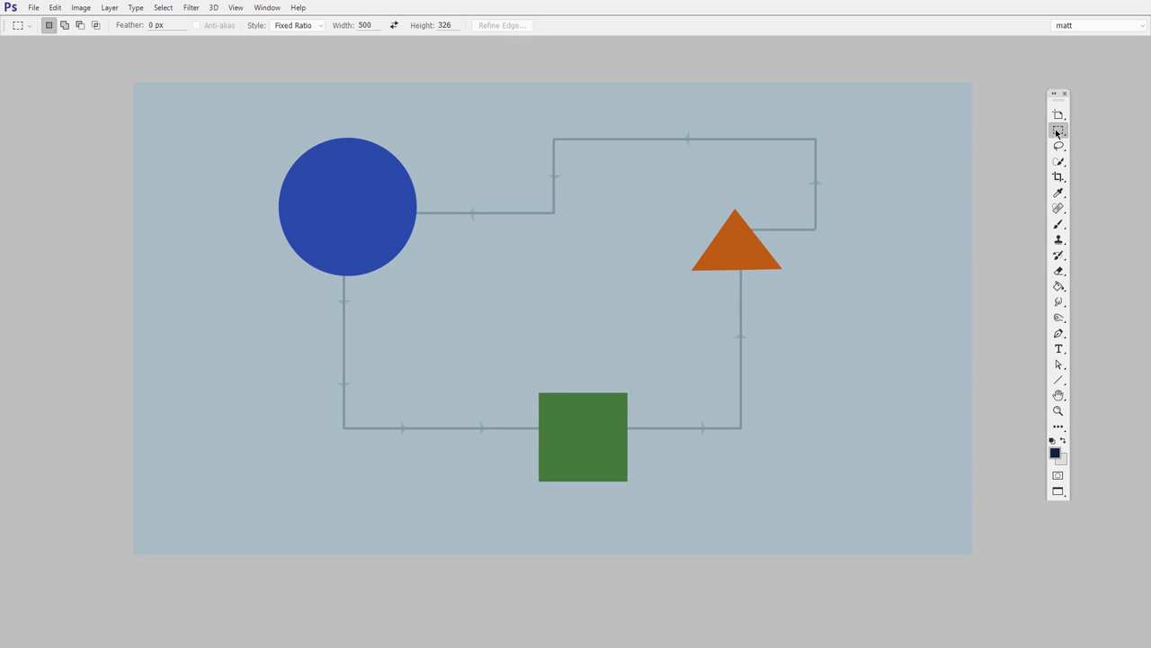
pyautogui.moveTo(711, 115); pyautogui.dragTo(820, 330)
pyautogui.moveTo(726, 274)
pyautogui.mouseDown()
pyautogui.moveTo(694, 281)
pyautogui.moveTo(622, 180)
pyautogui.moveTo(930, 398)
pyautogui.moveTo(545, 275)
pyautogui.moveTo(849, 359)
pyautogui.moveTo(720, 218)
pyautogui.moveTo(668, 334)
pyautogui.moveTo(781, 316)
pyautogui.moveTo(797, 287)
pyautogui.mouseUp()
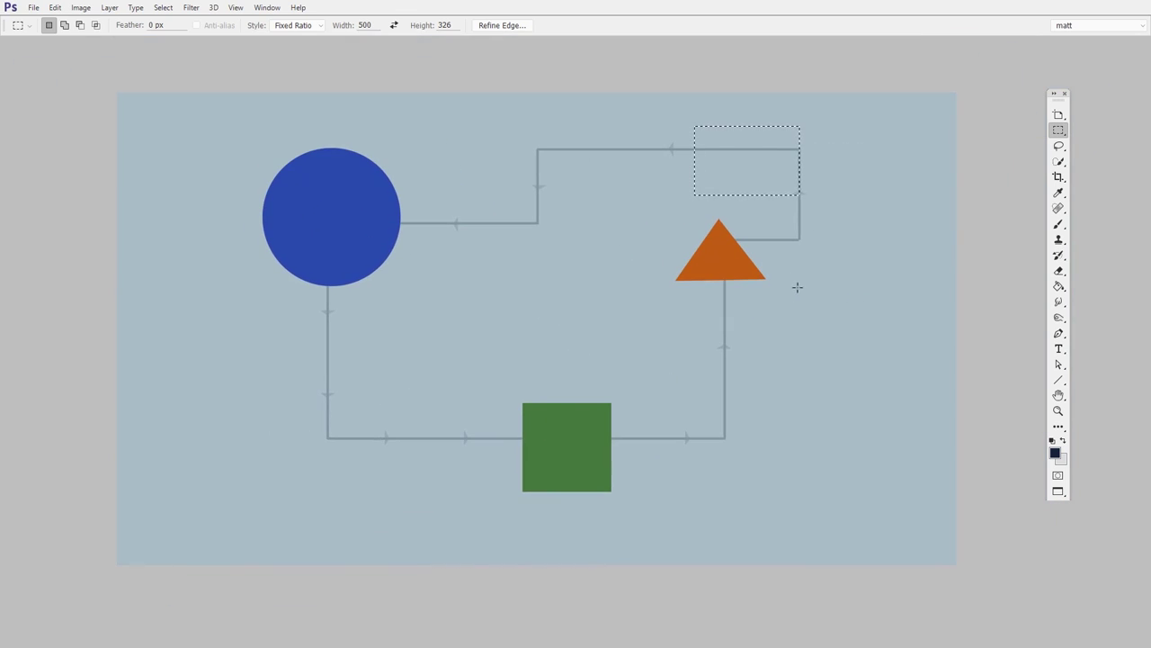
pyautogui.click(797, 286)
pyautogui.moveTo(525, 399)
pyautogui.mouseDown()
pyautogui.moveTo(480, 283)
pyautogui.moveTo(615, 435)
pyautogui.moveTo(442, 298)
pyautogui.moveTo(473, 378)
pyautogui.moveTo(541, 381)
pyautogui.mouseUp()
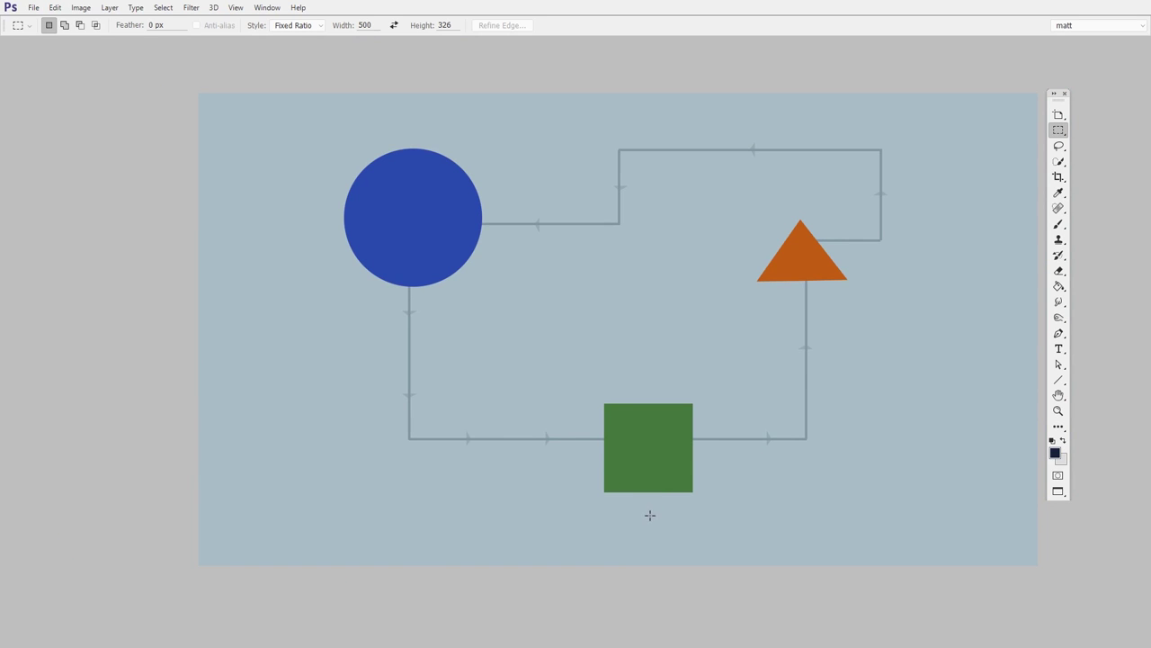
# Scrubby-zoom on the blue circle's lower edge, zoom back out, then zoom in on the circle
pyautogui.click(1058, 410)
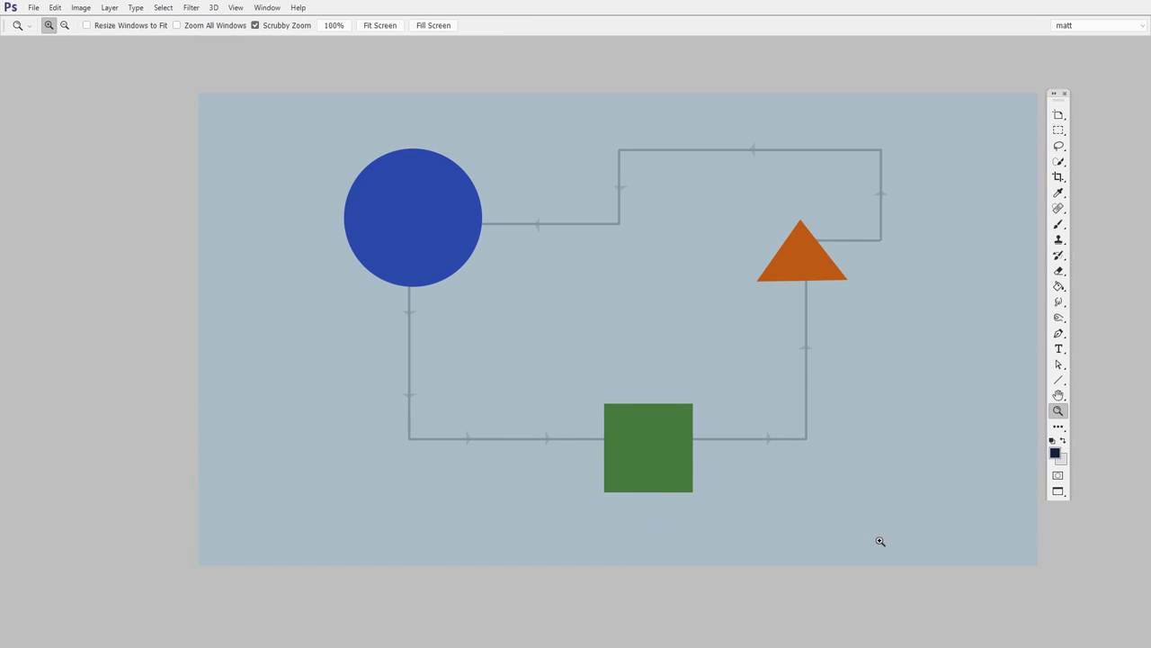
pyautogui.moveTo(416, 314); pyautogui.dragTo(450, 309)
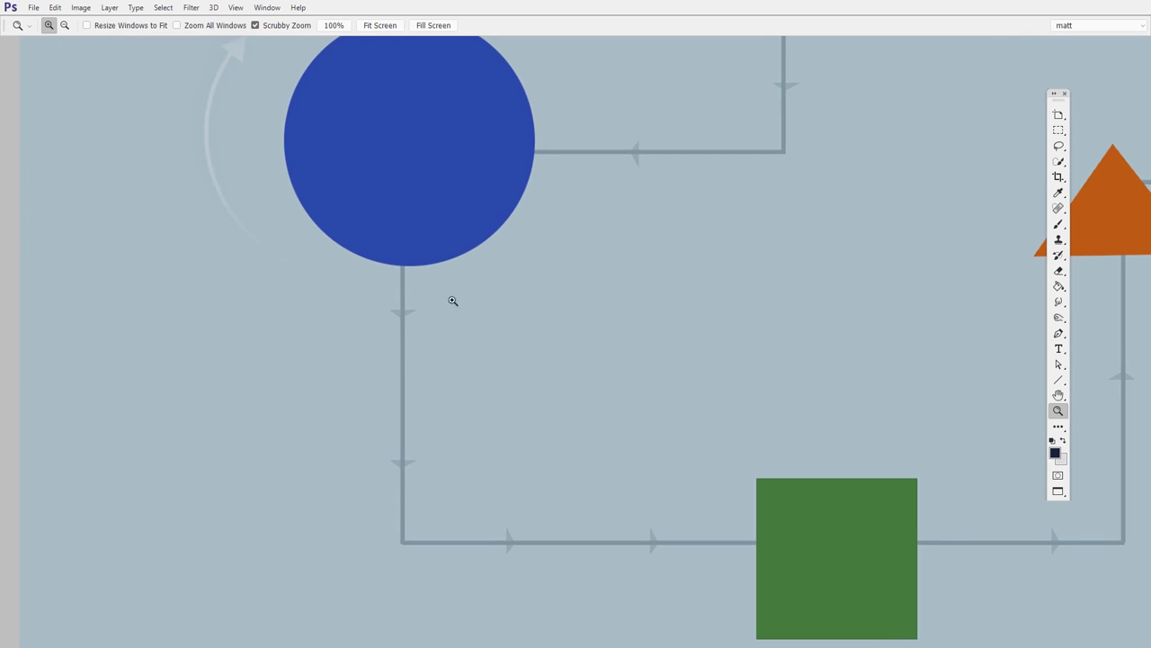
pyautogui.moveTo(513, 339)
pyautogui.mouseDown()
pyautogui.moveTo(494, 342)
pyautogui.moveTo(507, 338)
pyautogui.moveTo(507, 458)
pyautogui.moveTo(492, 246)
pyautogui.moveTo(531, 326)
pyautogui.mouseUp()
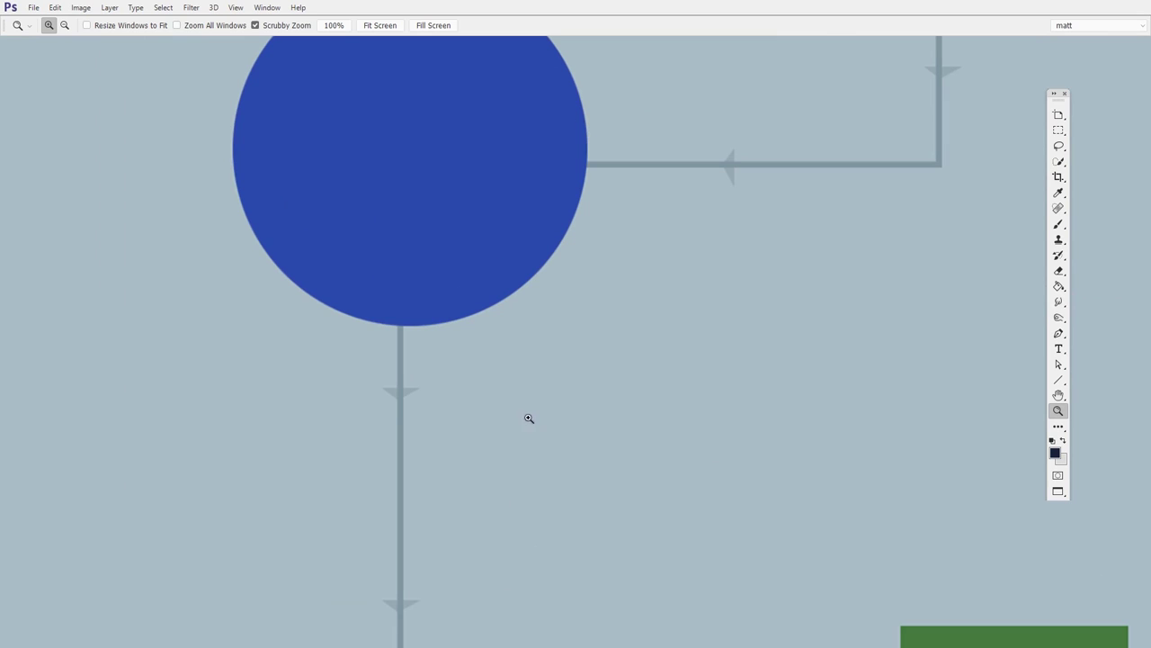
pyautogui.click(540, 261)
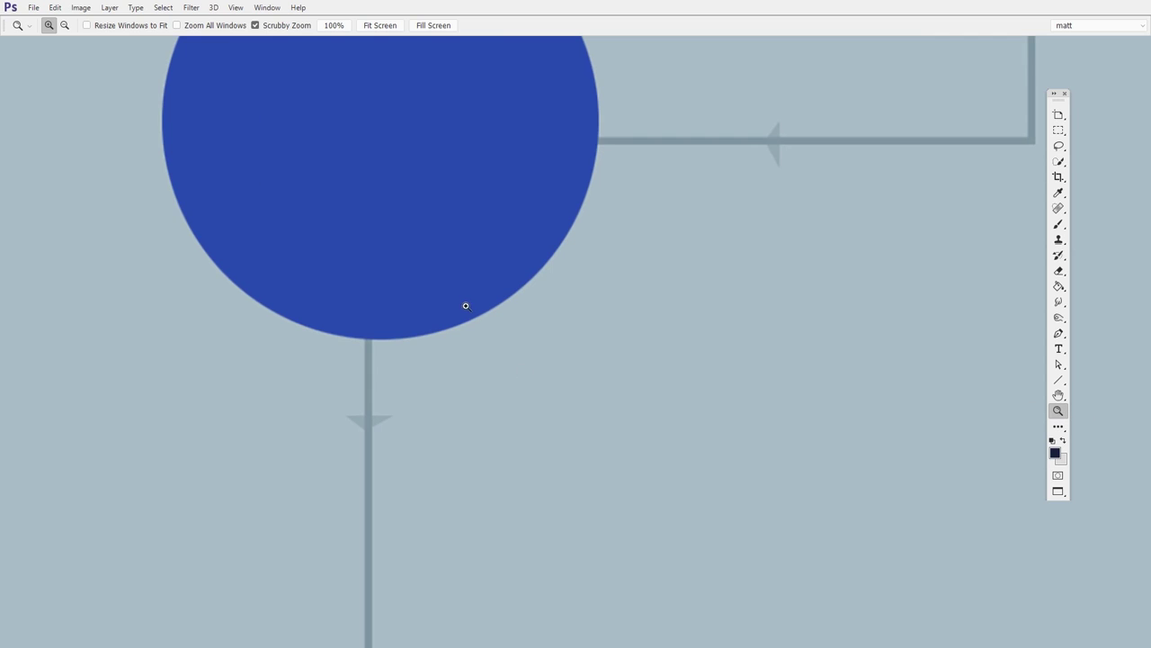
pyautogui.scroll(-5, 462, 498)
pyautogui.scroll(-4, 480, 262)
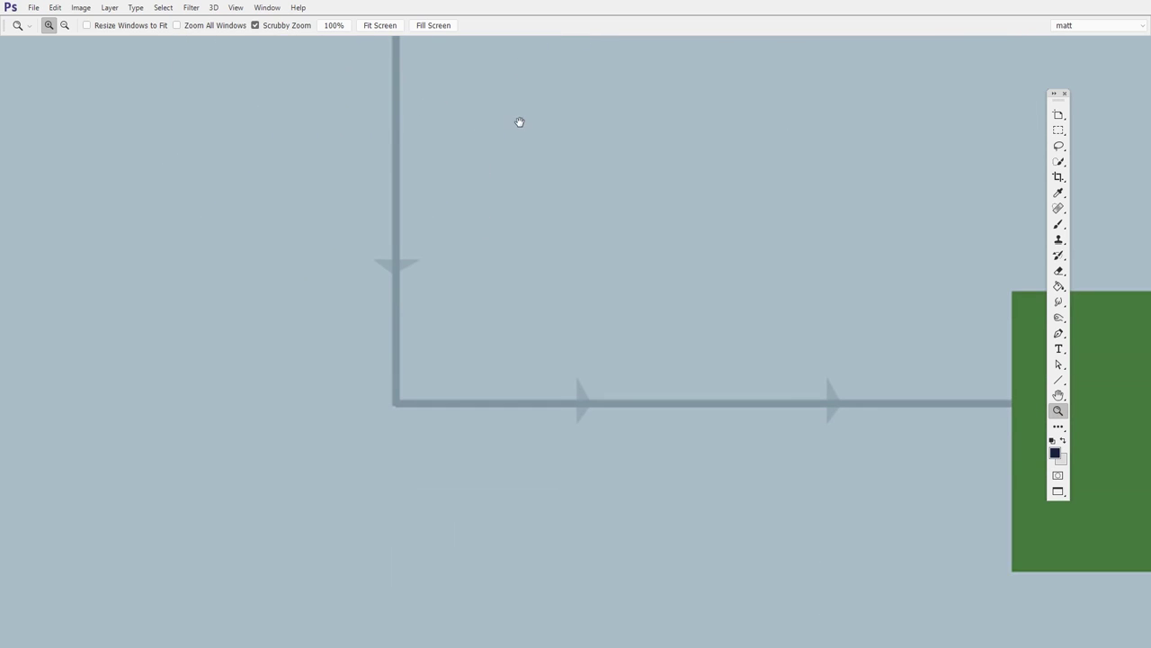
# Pan across the green square and up to the orange triangle, zooming out around it
pyautogui.moveTo(742, 366); pyautogui.dragTo(260, 308)
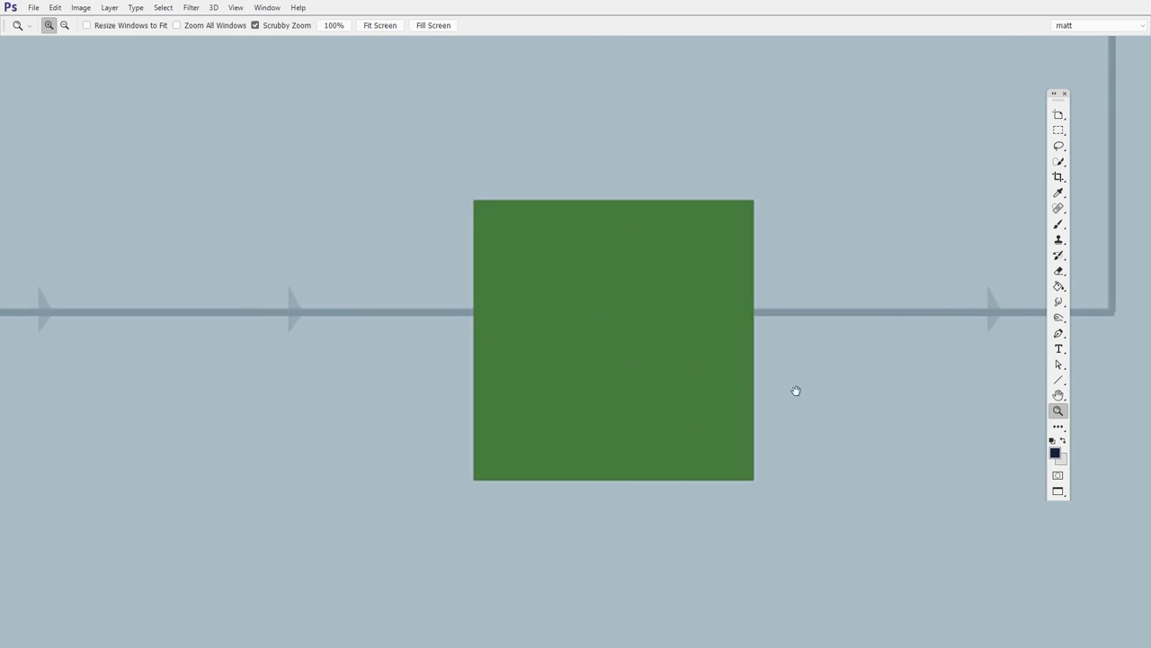
pyautogui.moveTo(794, 390)
pyautogui.mouseDown()
pyautogui.moveTo(698, 366)
pyautogui.moveTo(675, 373)
pyautogui.mouseUp()
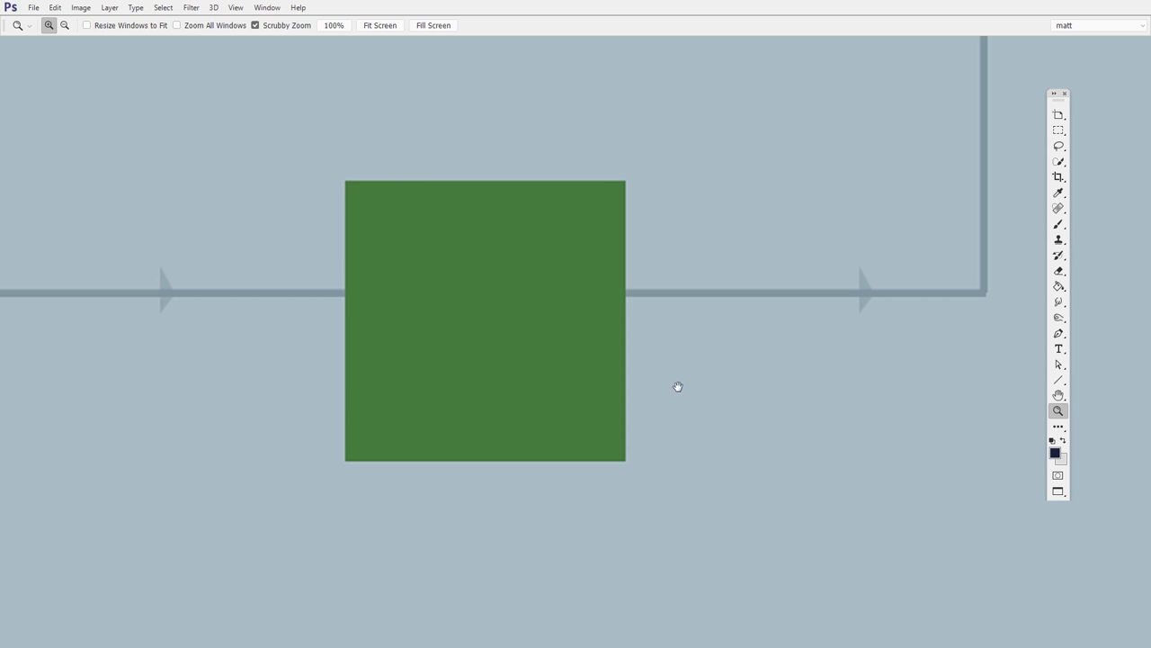
pyautogui.moveTo(992, 329); pyautogui.dragTo(606, 342)
pyautogui.moveTo(672, 125); pyautogui.dragTo(665, 372)
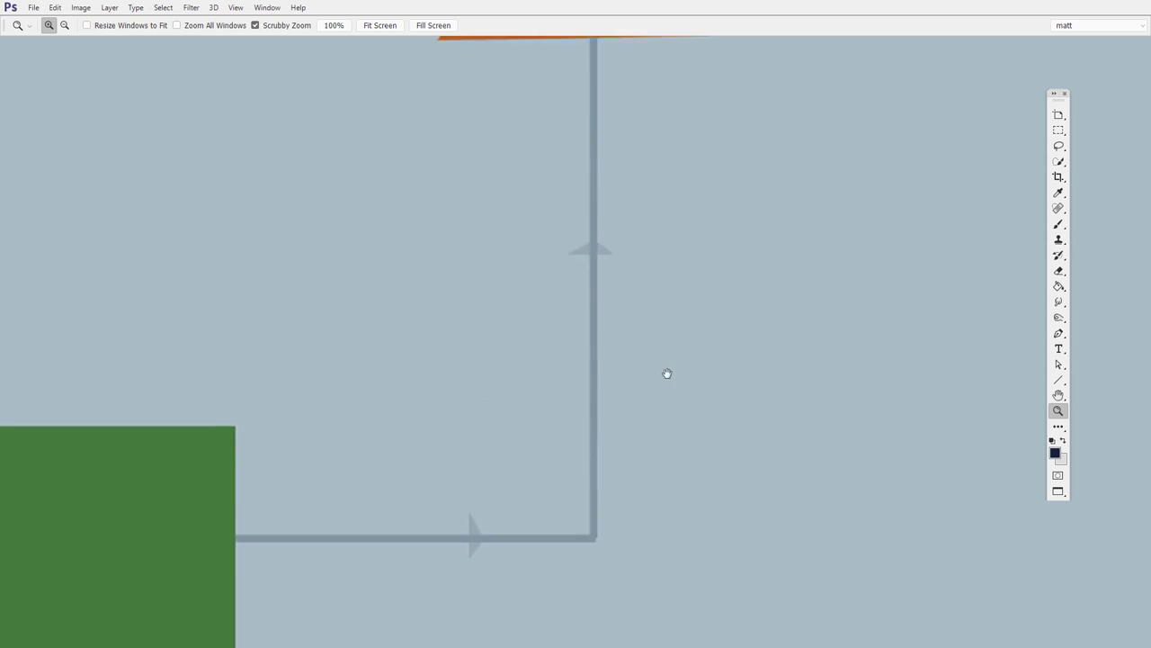
pyautogui.keyDown('alt'); pyautogui.click(676, 345); pyautogui.keyUp('alt')
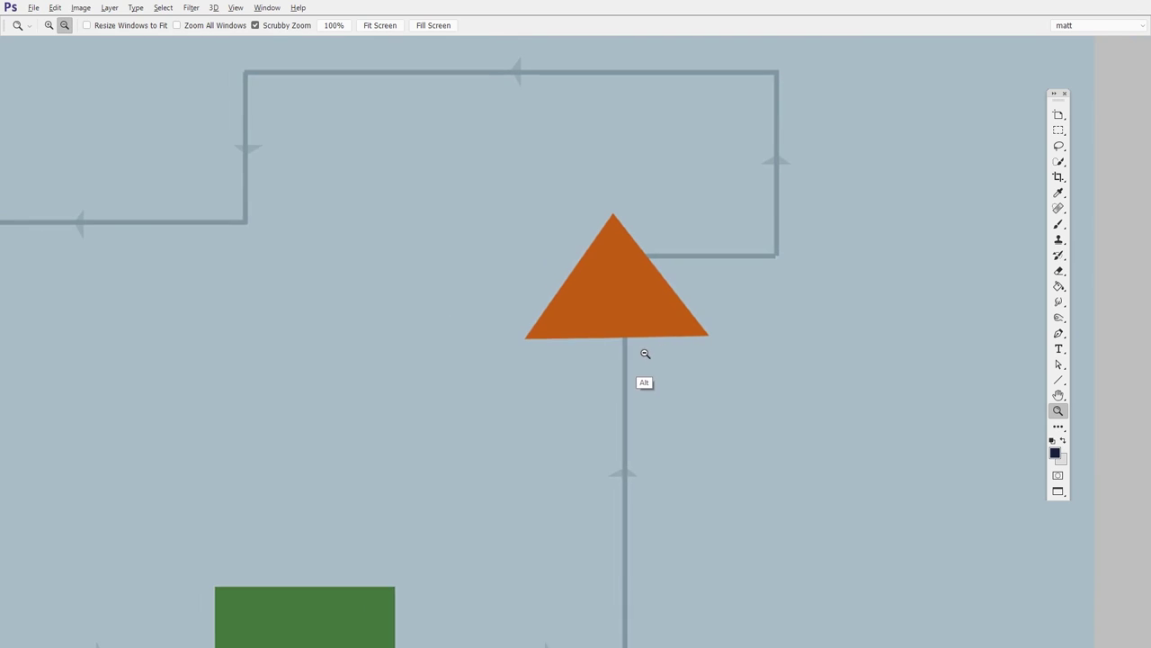
pyautogui.moveTo(674, 342)
pyautogui.mouseDown()
pyautogui.moveTo(524, 360)
pyautogui.moveTo(645, 391)
pyautogui.mouseUp()
pyautogui.moveTo(664, 351); pyautogui.dragTo(719, 373)
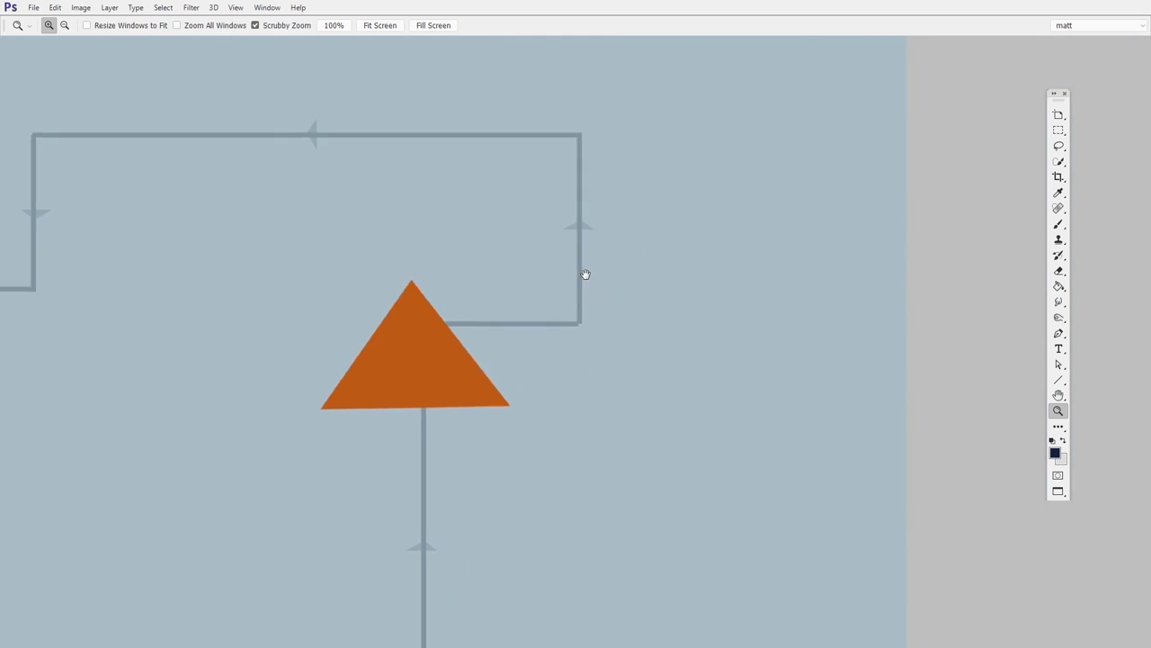
# Zoom into the line corner above the triangle and pan along the loop to the circle's edge
pyautogui.click(733, 292)
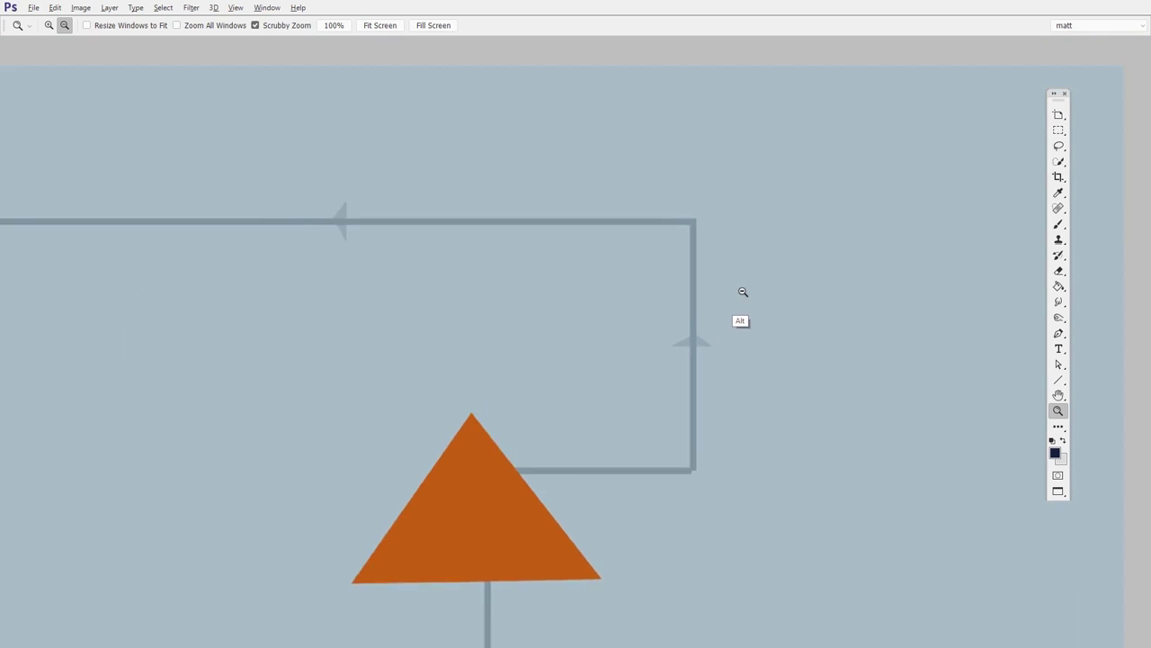
pyautogui.click(665, 311)
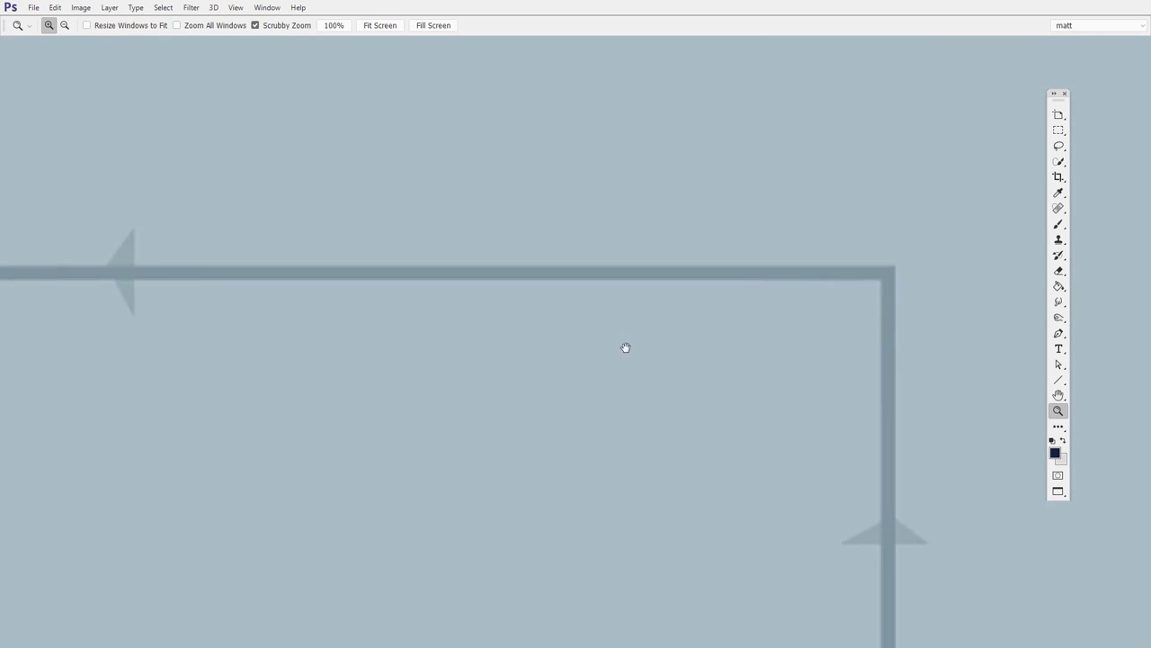
pyautogui.moveTo(433, 353); pyautogui.dragTo(918, 360)
pyautogui.moveTo(310, 407); pyautogui.dragTo(772, 379)
pyautogui.moveTo(479, 448)
pyautogui.mouseDown()
pyautogui.moveTo(684, 404)
pyautogui.moveTo(630, 327)
pyautogui.moveTo(632, 222)
pyautogui.mouseUp()
pyautogui.moveTo(551, 417)
pyautogui.mouseDown()
pyautogui.moveTo(682, 371)
pyautogui.moveTo(792, 390)
pyautogui.mouseUp()
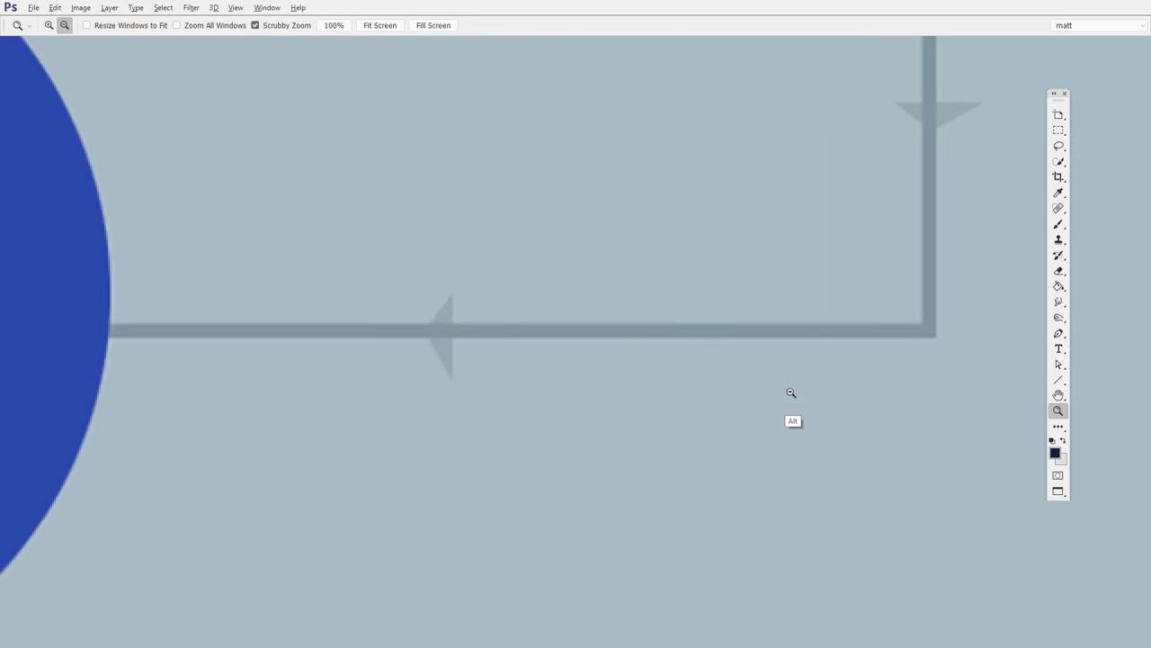
pyautogui.keyDown('alt'); pyautogui.click(792, 390); pyautogui.keyUp('alt')
pyautogui.moveTo(416, 406)
pyautogui.mouseDown()
pyautogui.moveTo(759, 393)
pyautogui.moveTo(770, 420)
pyautogui.mouseUp()
pyautogui.keyDown('alt'); pyautogui.click(758, 393); pyautogui.keyUp('alt')
pyautogui.keyDown('alt'); pyautogui.click(737, 401); pyautogui.keyUp('alt')
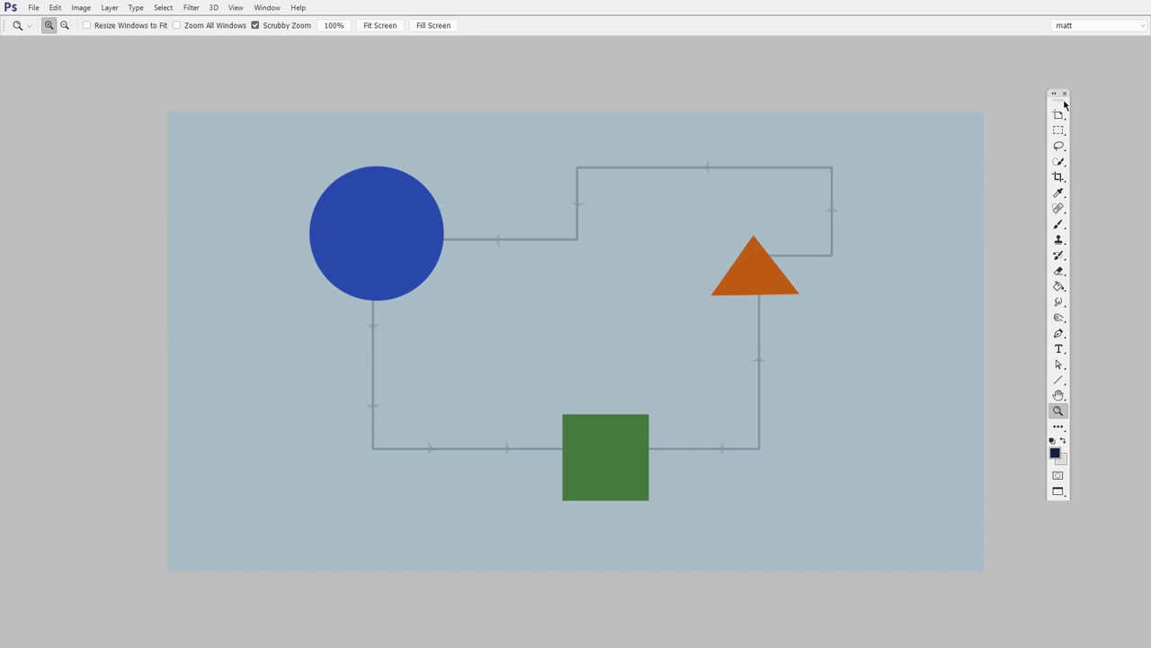
# Drag the floating Tools panel slightly to the right
pyautogui.moveTo(1065, 103); pyautogui.dragTo(1078, 103)
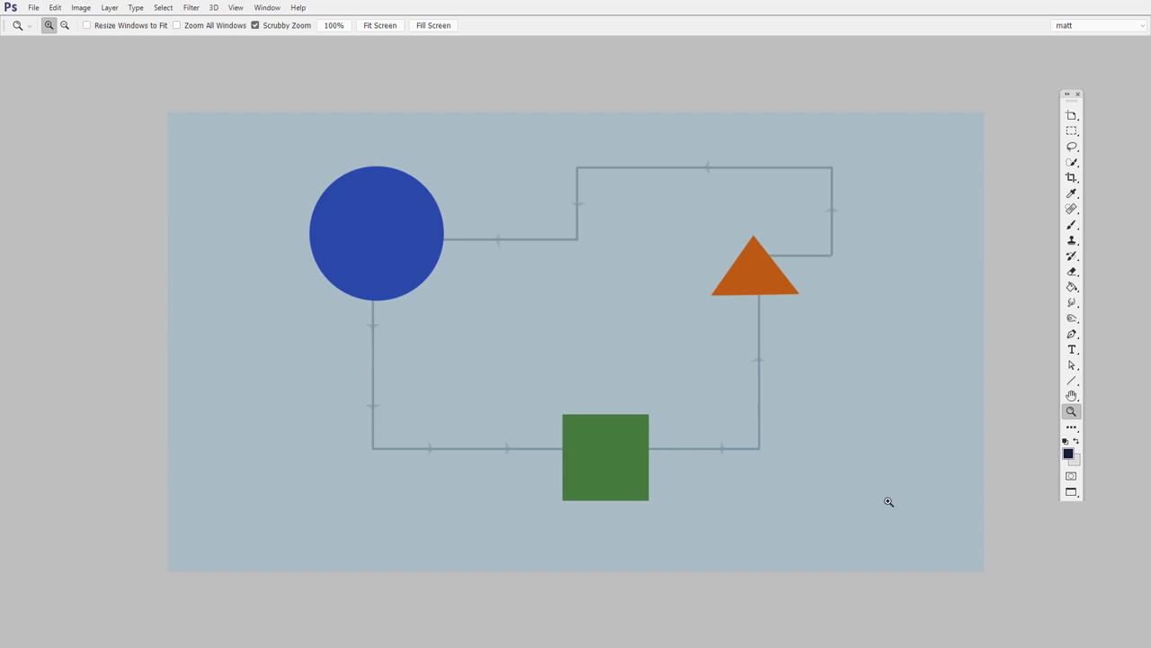